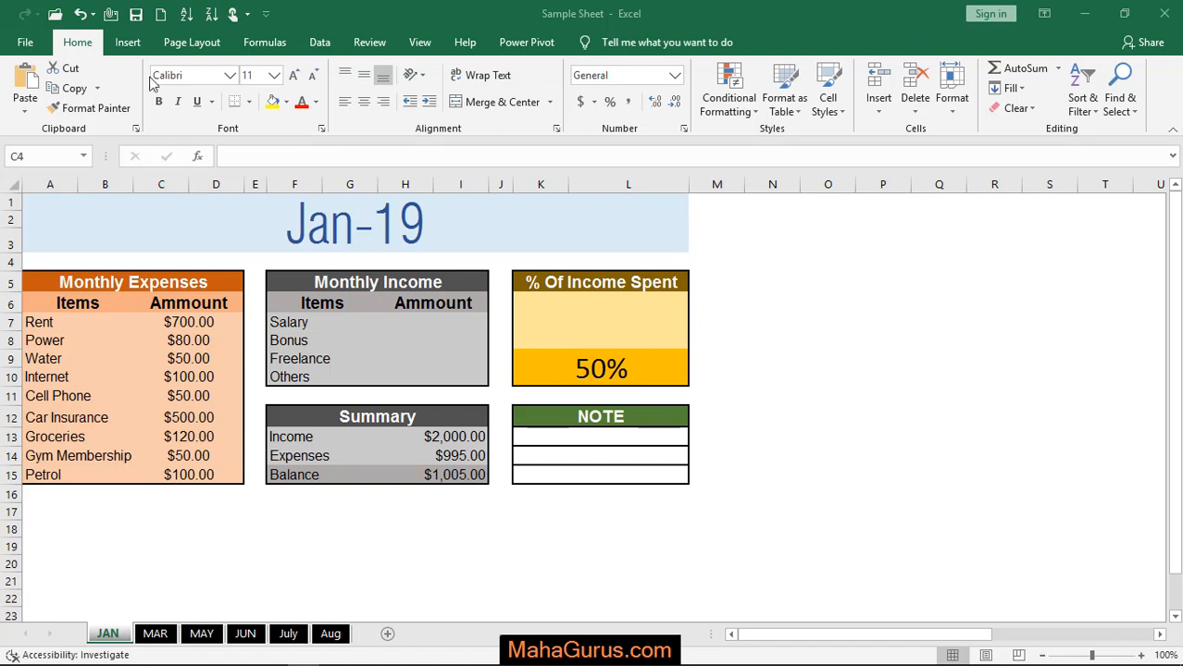
- From File > Export > Change File Type, choose Excel Binary Workbook to bring up Save As
left_click(25, 41)
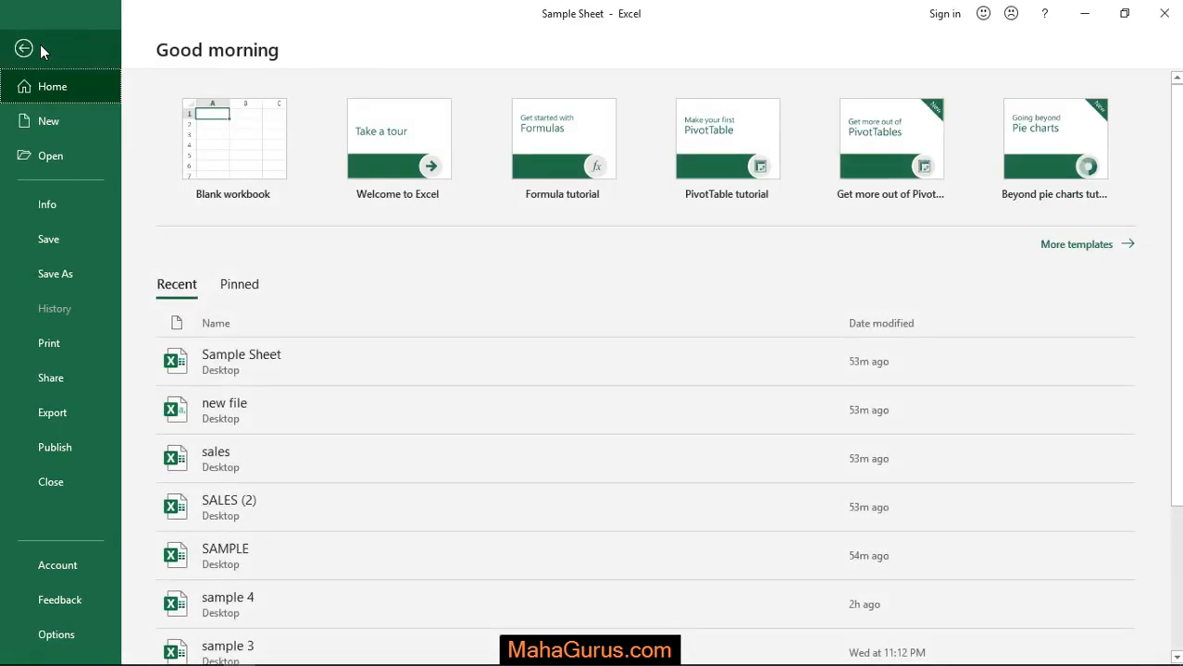
left_click(91, 410)
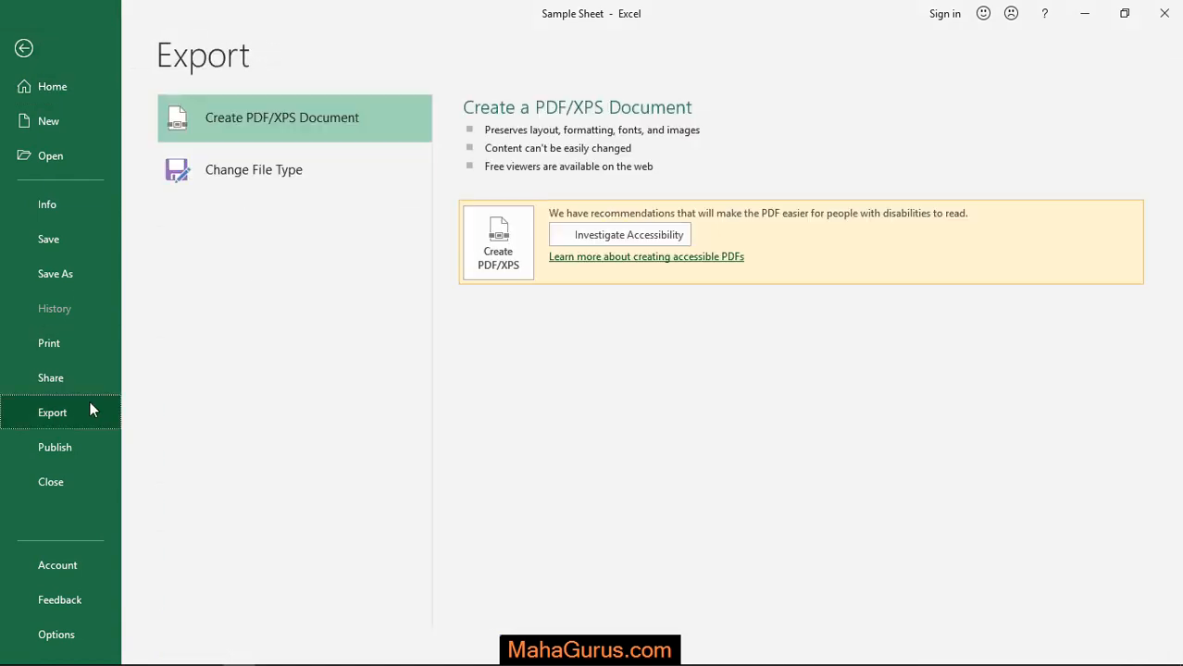
left_click(285, 175)
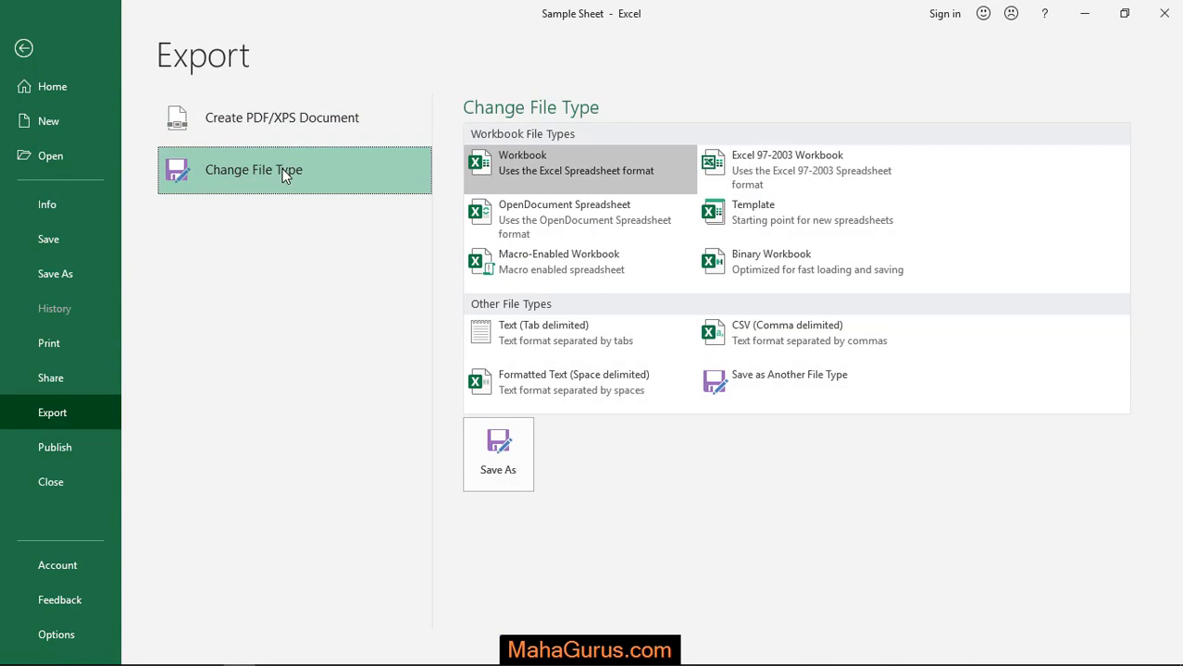
double_click(765, 262)
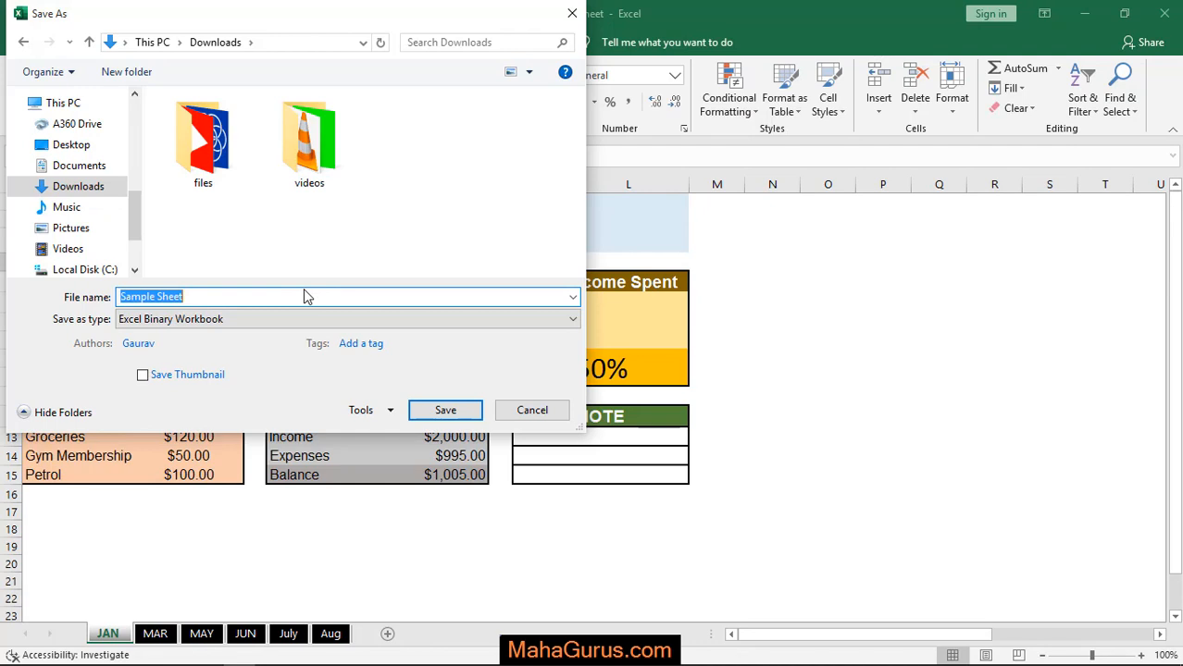
type("inary")
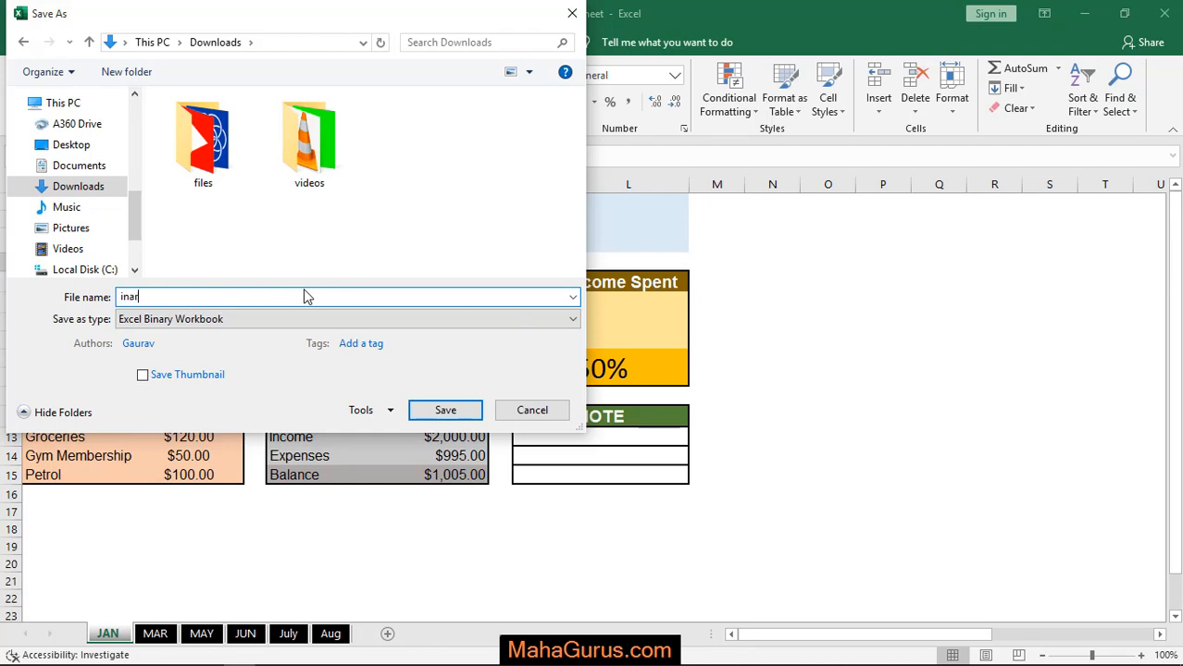
- Edit the file name so the binary copy is called 'Binary' in Downloads
key("Home")
type("B")
- Save as Binary, then check the income Others item and % Of Income Spent block in the reopened sheet
left_click(445, 409)
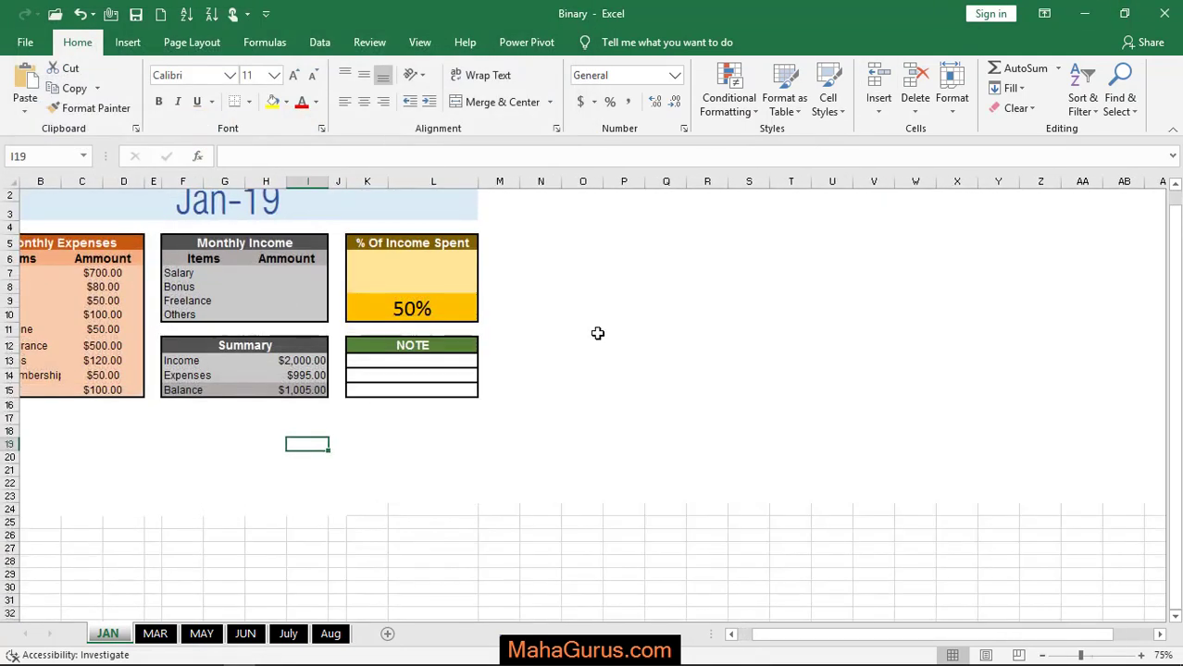
scroll(597, 333, "up", 3, "ctrl")
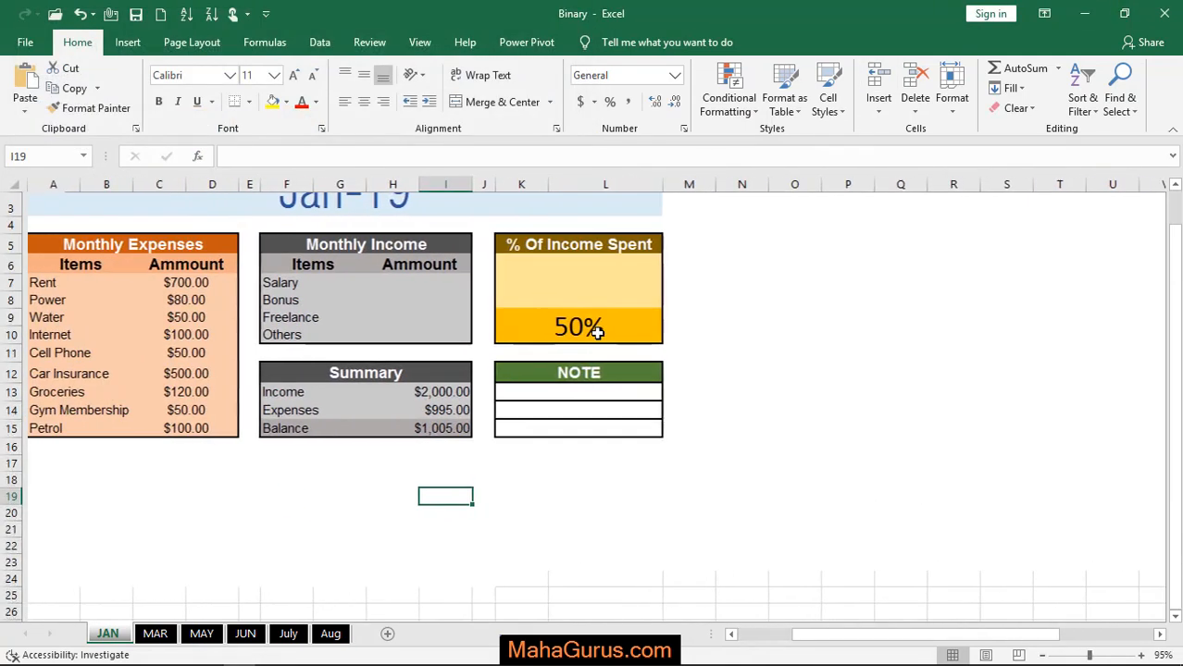
left_click(289, 334)
scroll(289, 328, "up", 2)
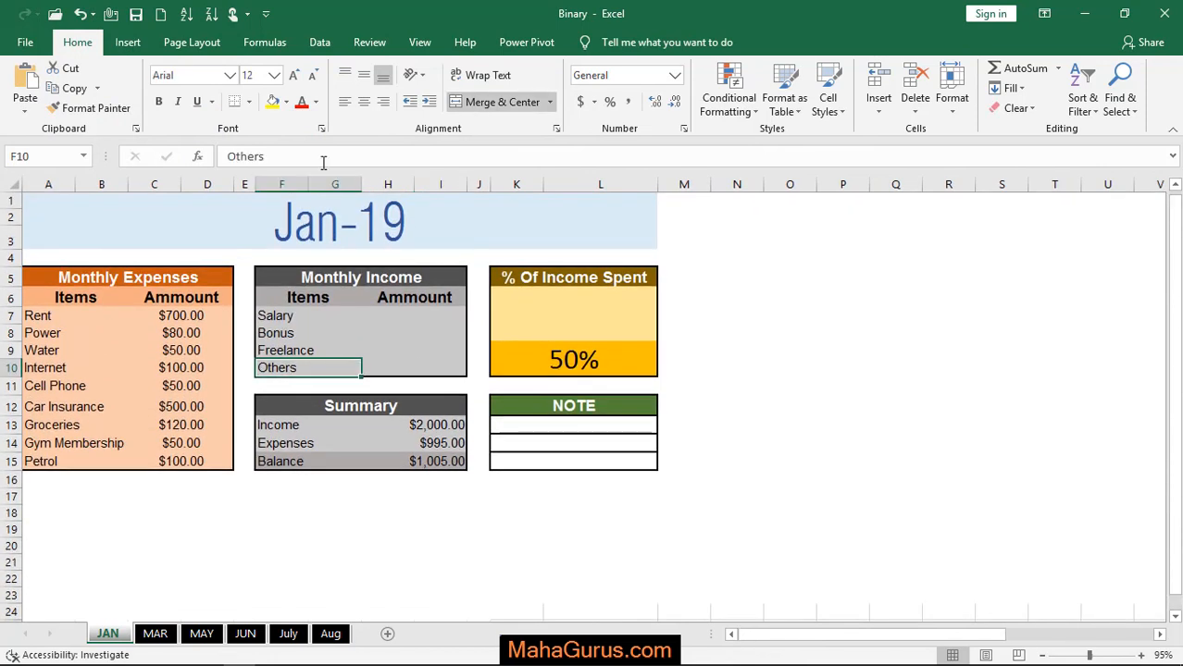
left_click(498, 339)
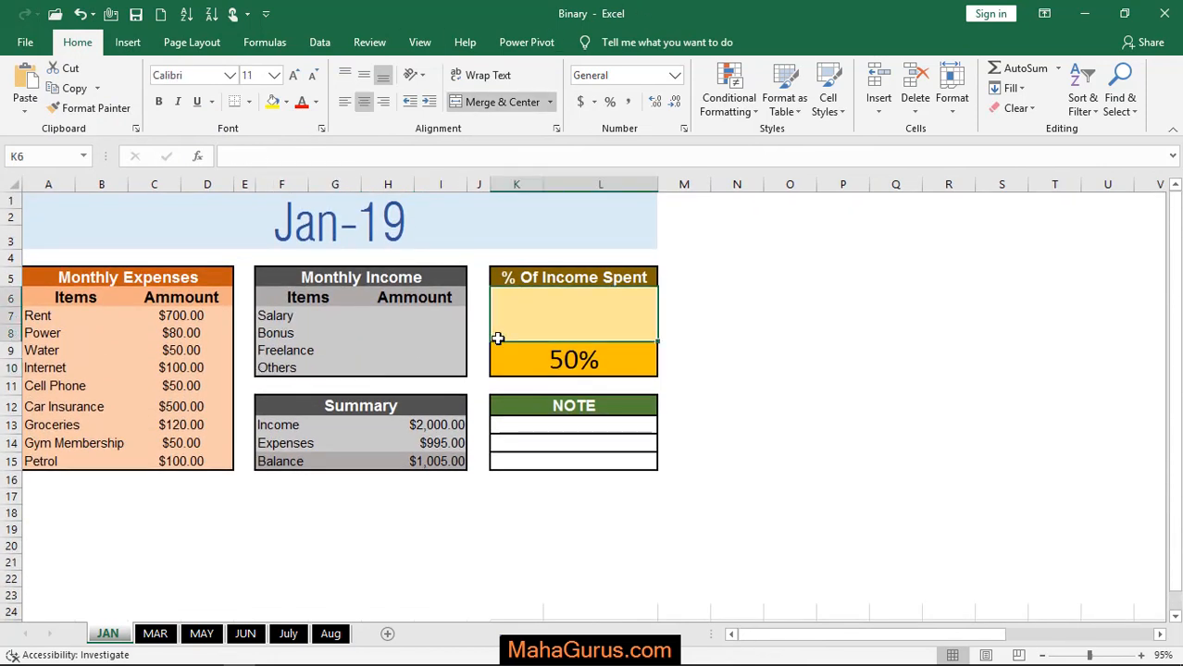